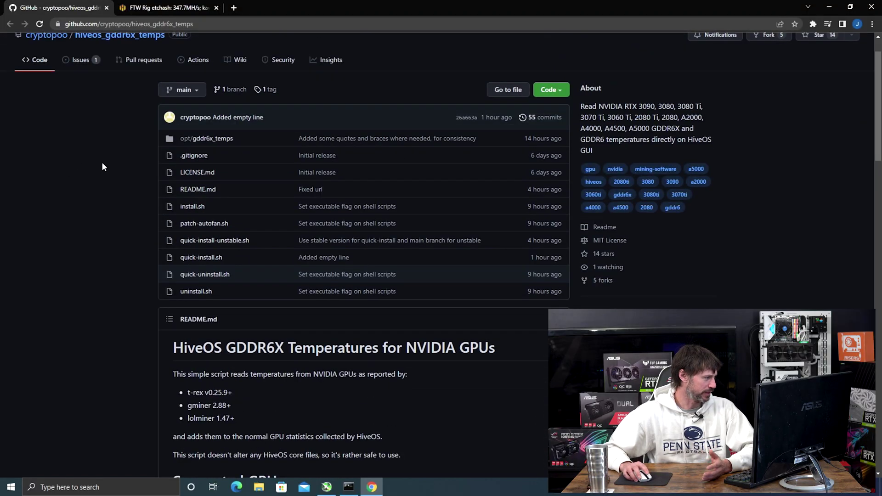
Scroll the hiveos_gddr6x_temps README down to the Supported GPUs list, including the RTX 3090.
scroll(105, 166, down, 2)
scroll(126, 141, up, 3)
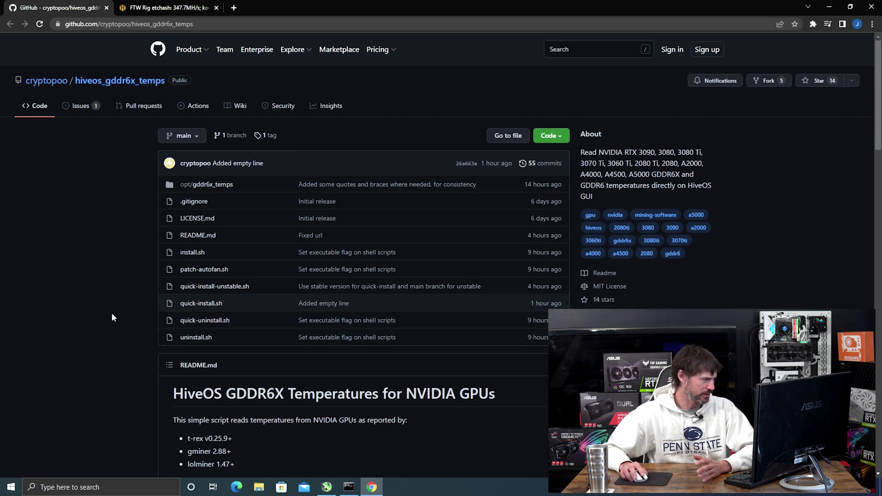
scroll(111, 312, down, 3)
scroll(112, 316, down, 2)
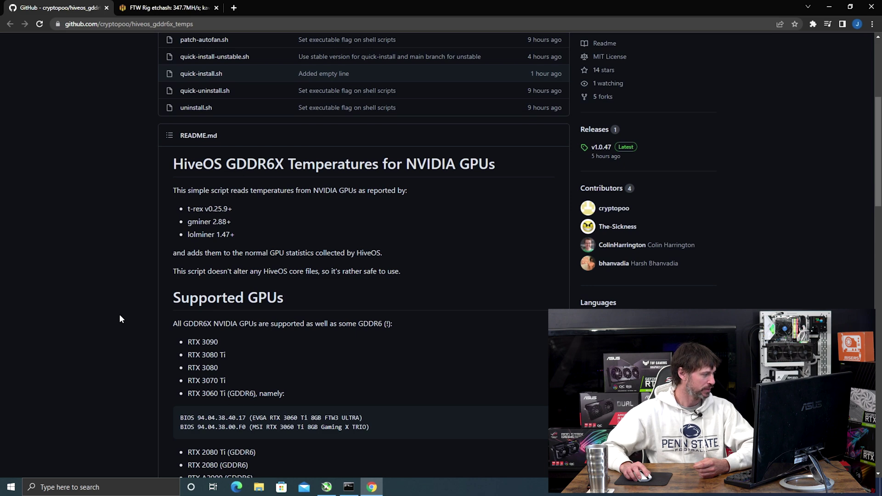
scroll(120, 315, down, 3)
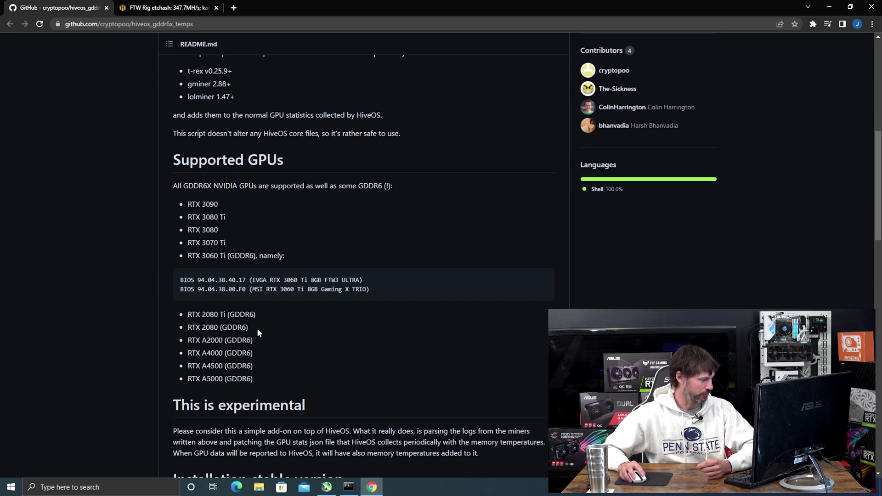
scroll(275, 326, down, 2)
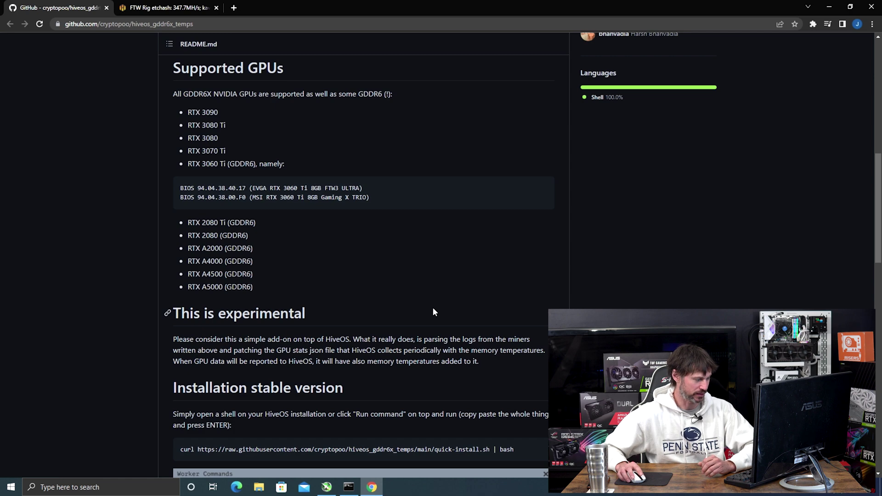
Copy the stable-version curl quick-install command from the README's Installation section.
scroll(431, 312, down, 3)
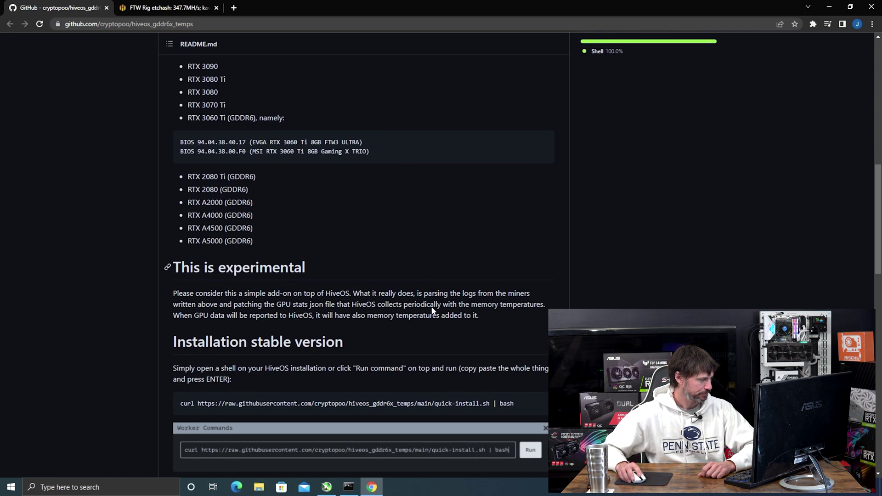
scroll(475, 260, down, 1)
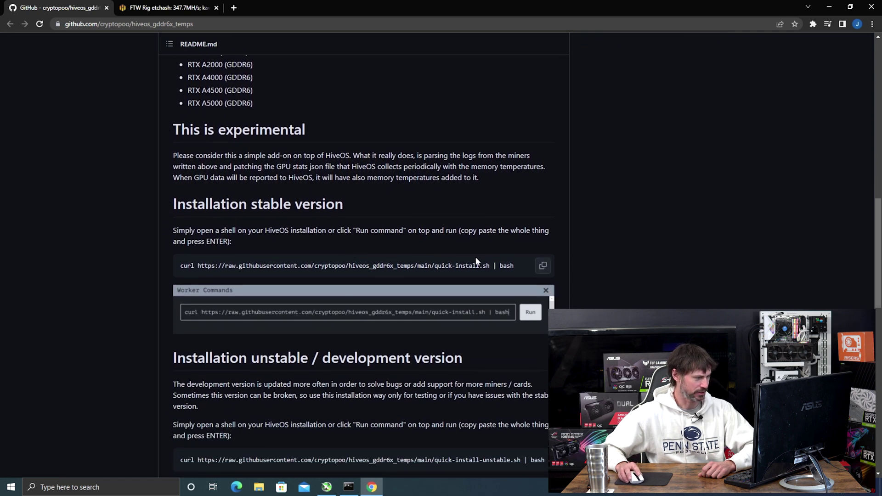
click(543, 268)
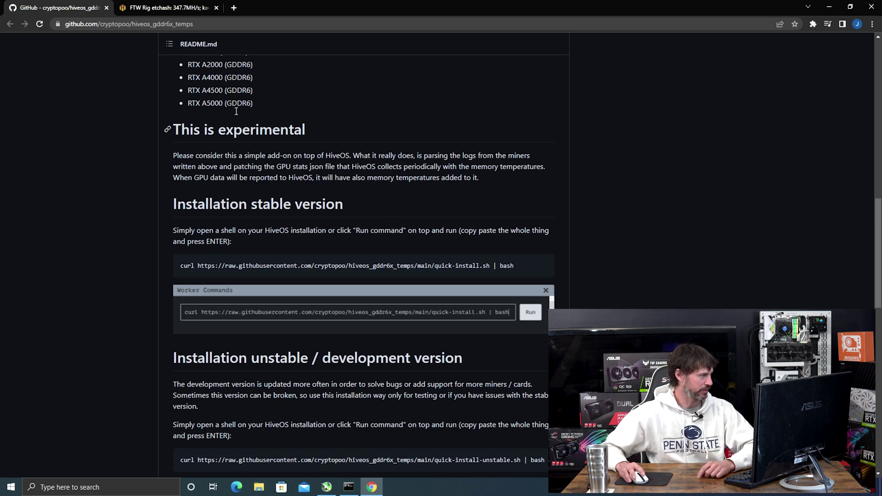
click(175, 9)
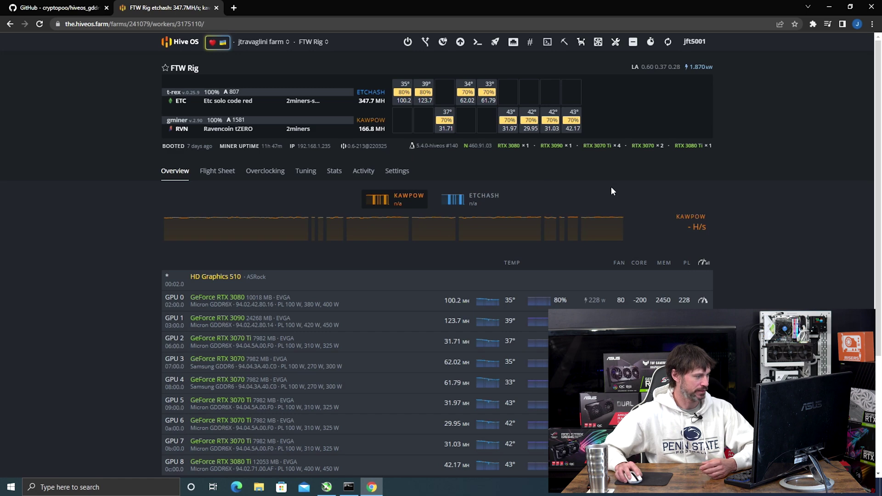
Refresh the FTW Rig stats, then switch to the 20 series worker and open its Worker Commands prompt.
click(667, 43)
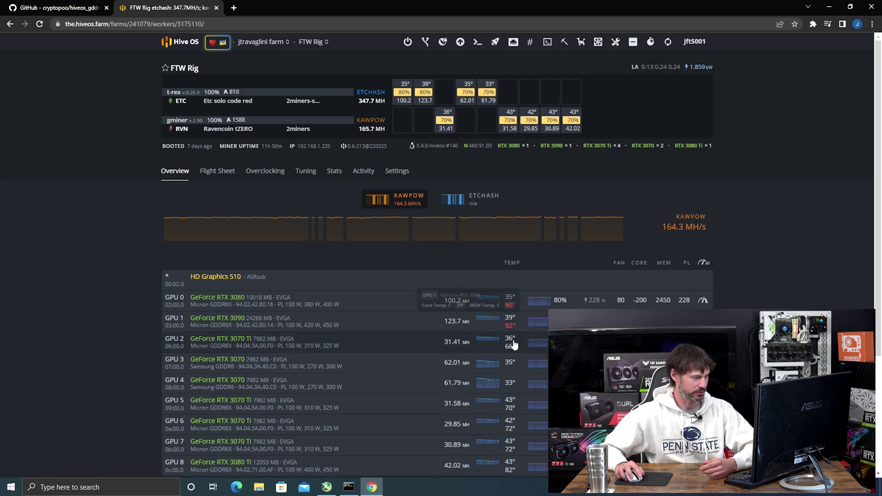
scroll(528, 319, down, 1)
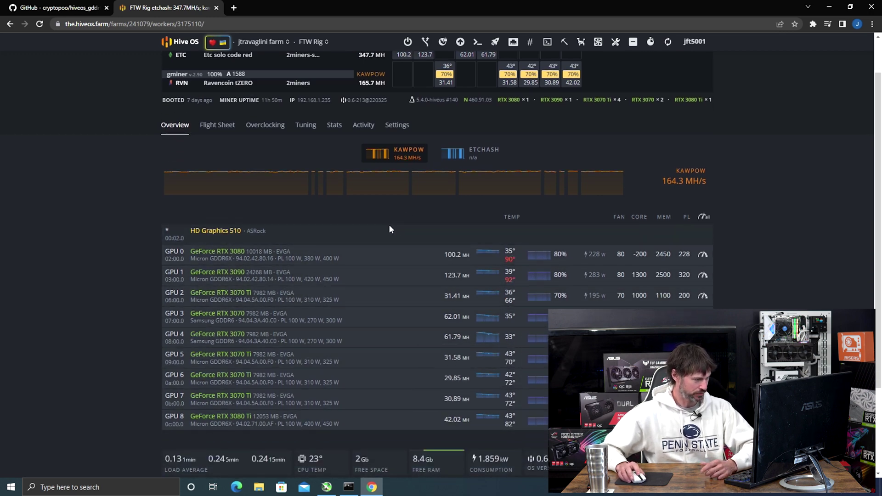
click(315, 42)
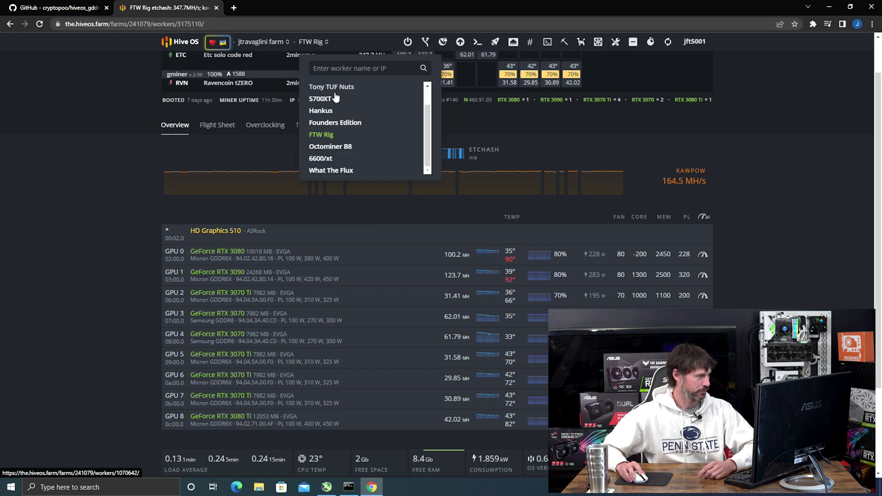
scroll(331, 94, up, 2)
click(324, 86)
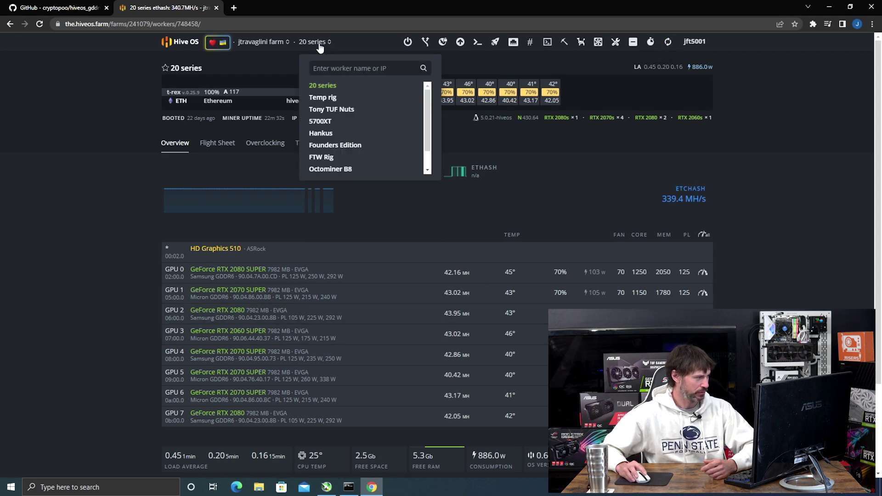
click(477, 42)
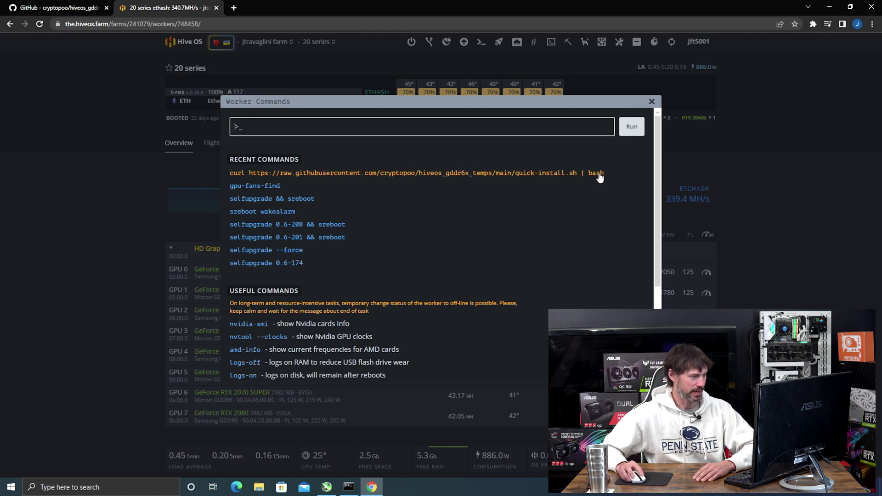
Run the recent curl quick-install command on the 20 series worker.
click(651, 101)
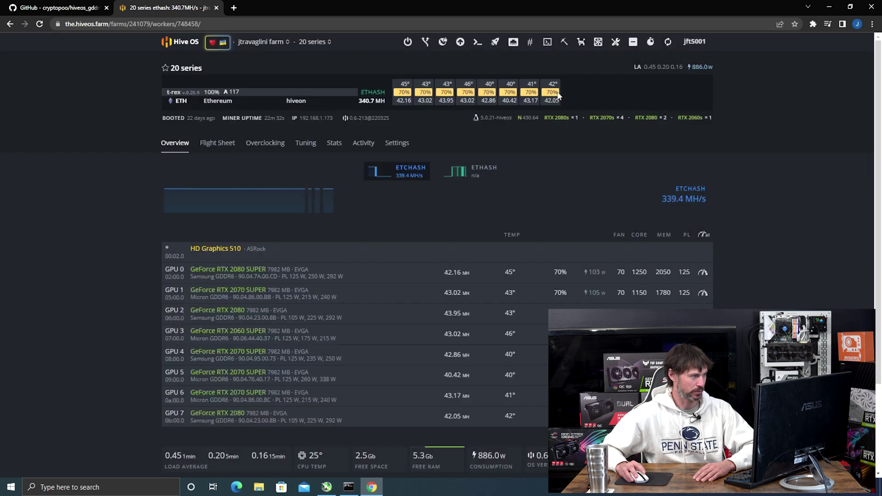
click(476, 45)
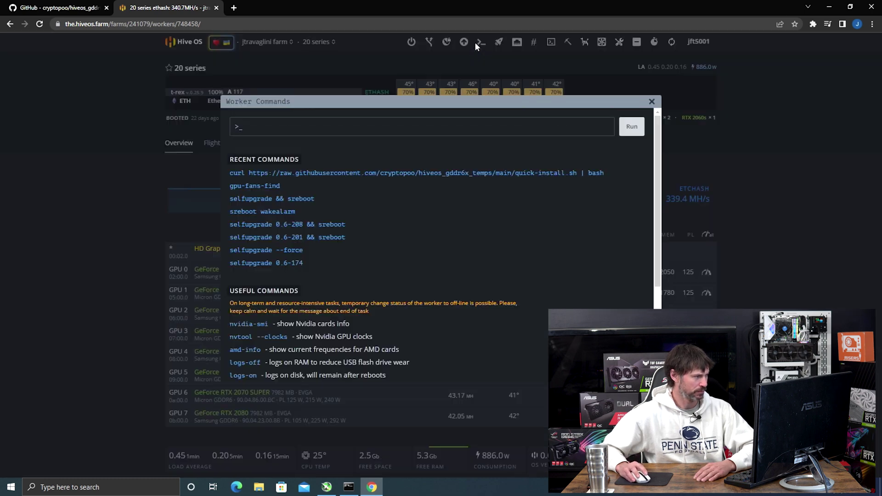
click(434, 174)
click(632, 126)
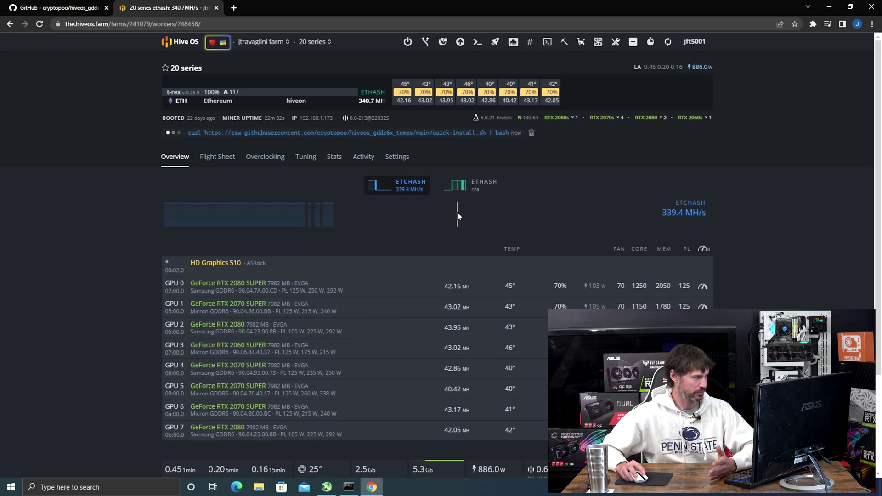
Return to the FTW Rig and launch a Shellinabox web terminal, bypassing the certificate warning.
click(315, 42)
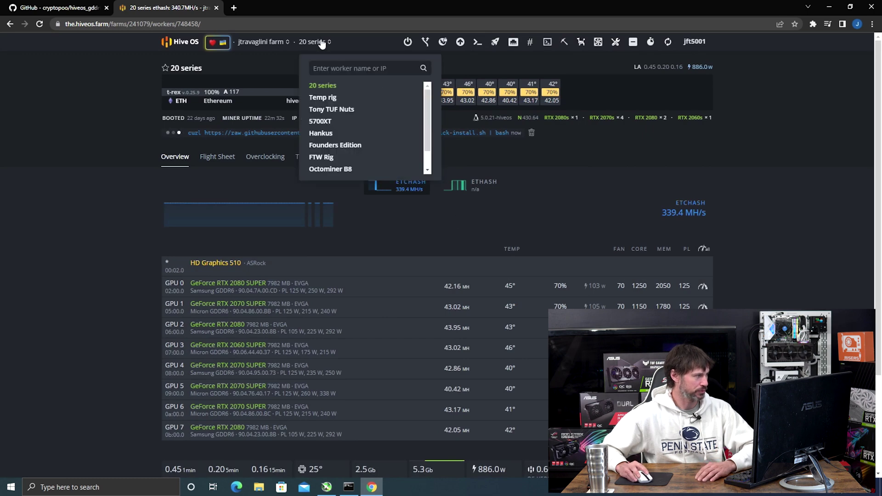
click(331, 159)
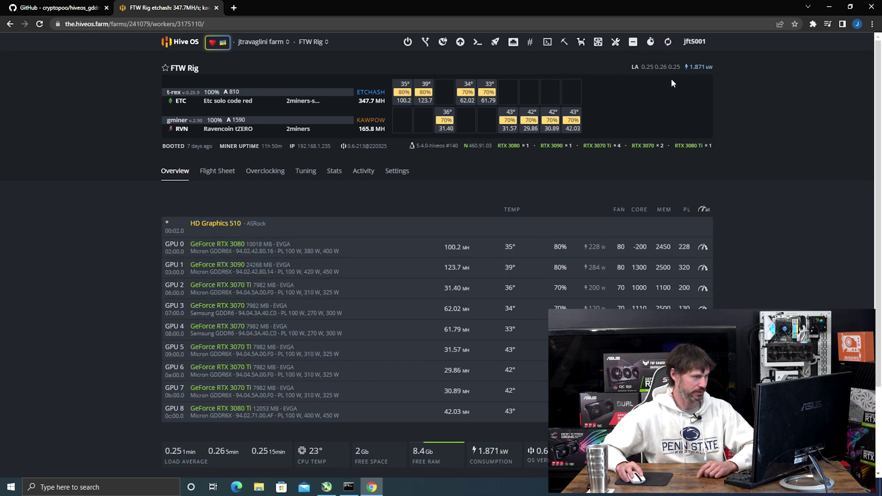
scroll(656, 183, down, 1)
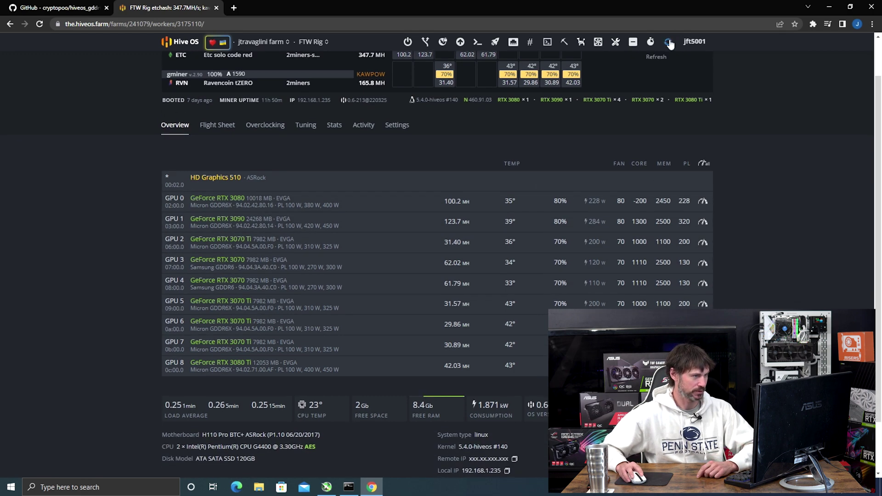
scroll(580, 192, up, 1)
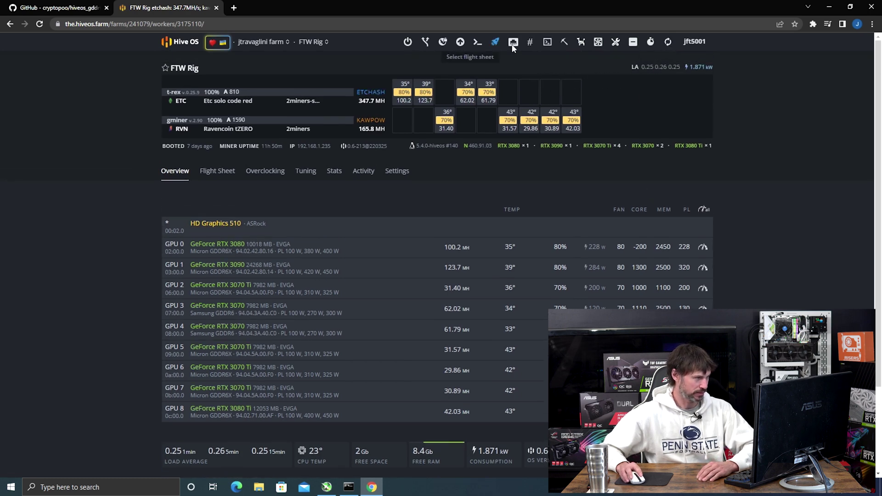
click(547, 42)
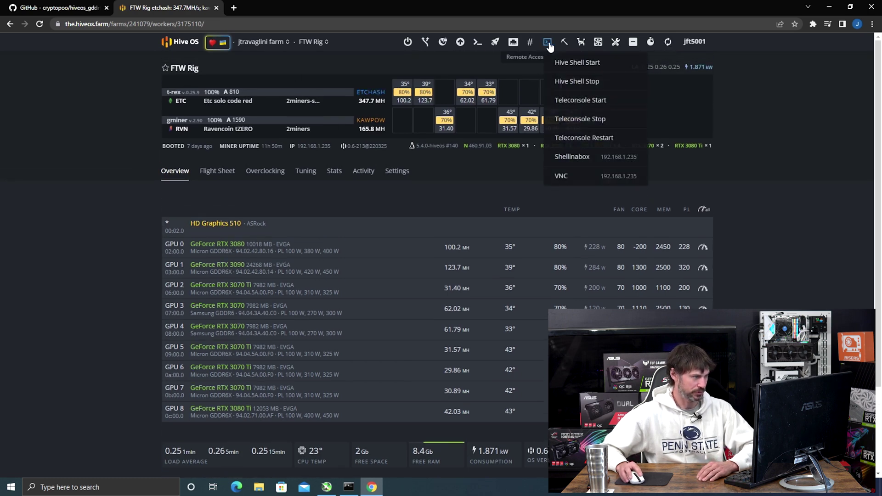
click(568, 157)
click(326, 282)
Proceed to the rig's terminal and enter the login name.
click(340, 351)
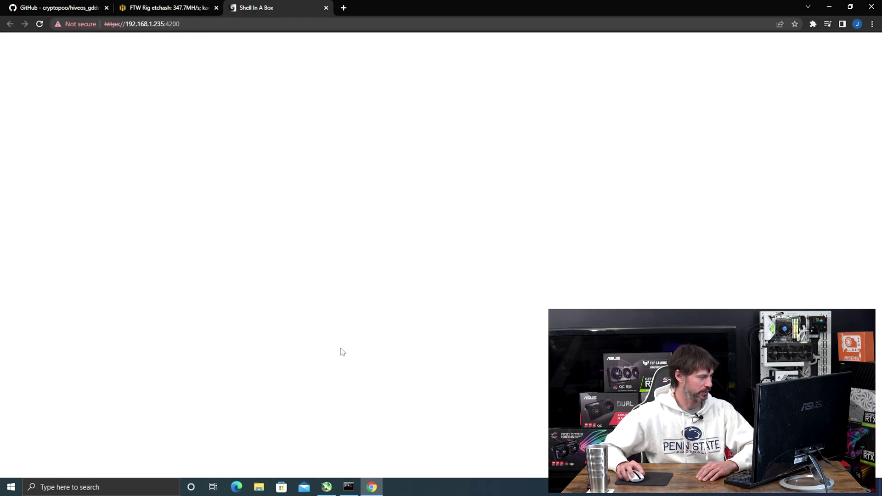
text(user)
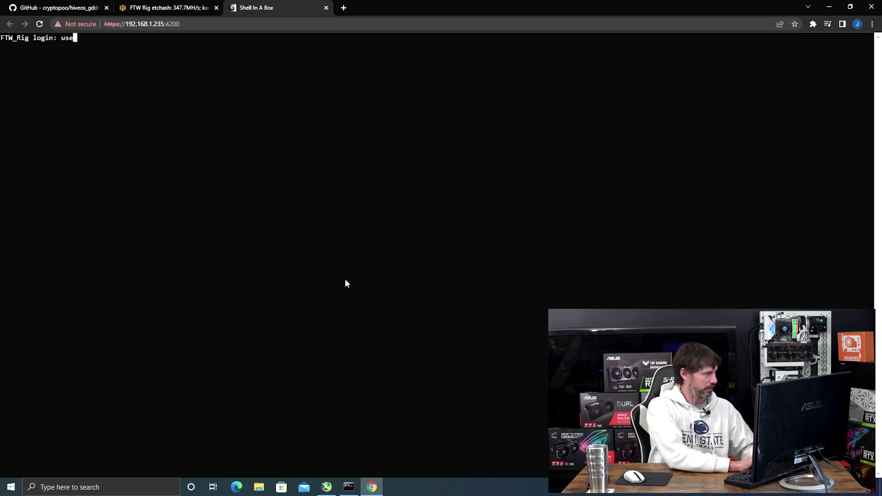
key(Return)
key(Return)
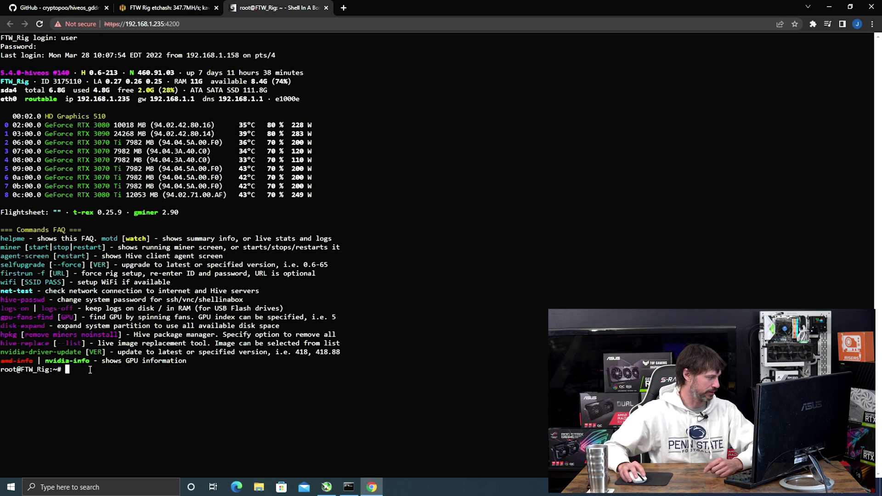
Paste the curl quick-install.sh | bash command from the browser and run it.
right_click(75, 373)
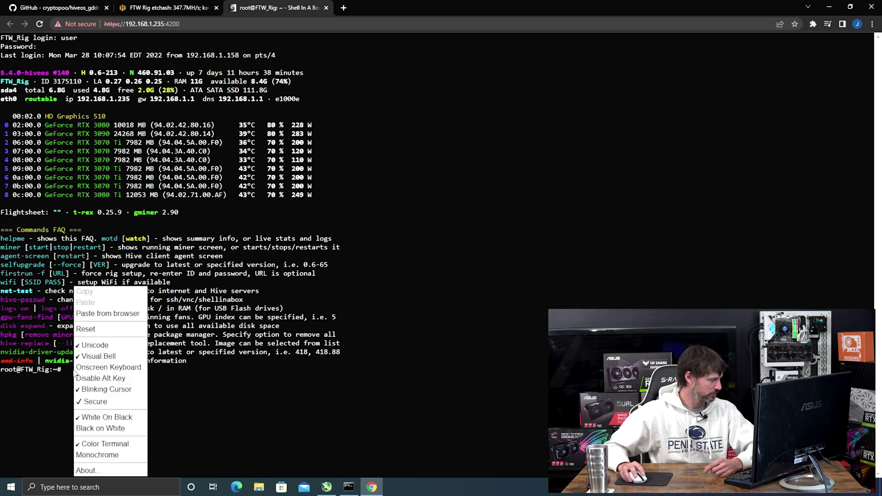
click(120, 313)
key(ctrl+v)
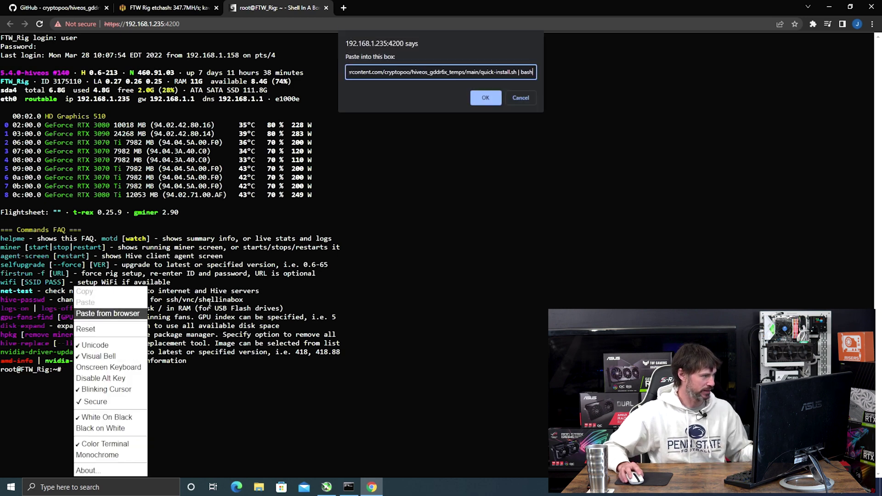
click(482, 98)
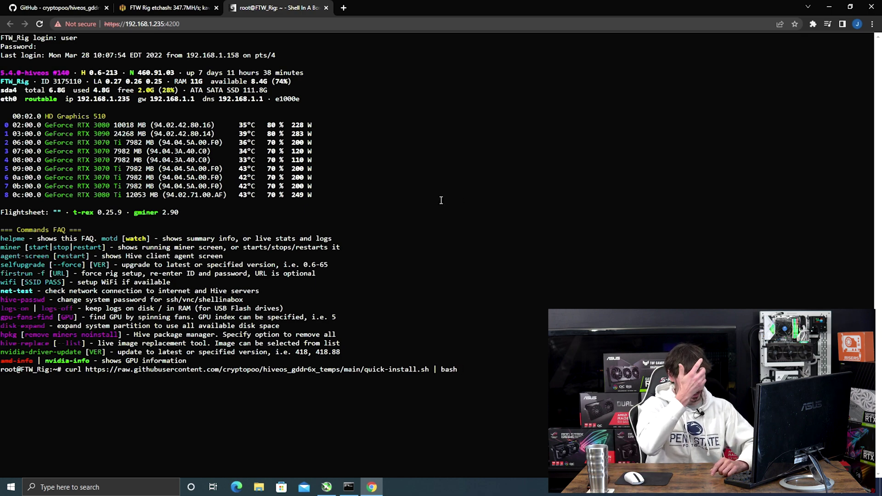
key(Return)
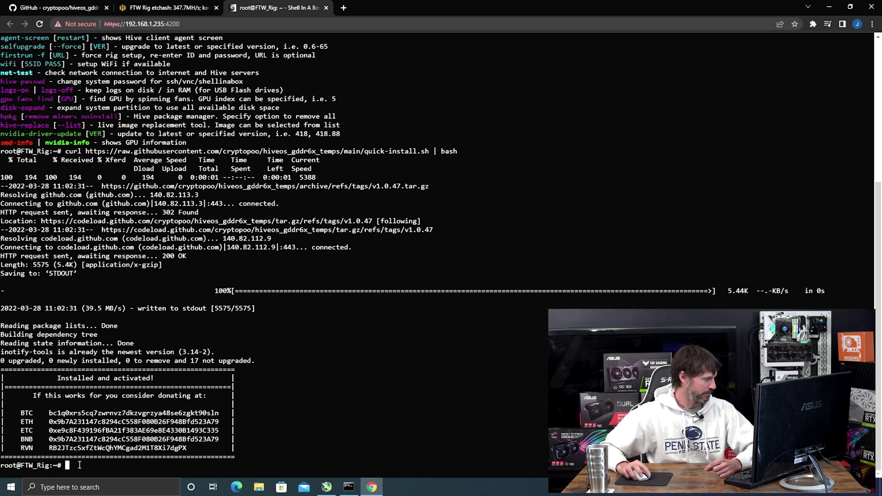
click(195, 8)
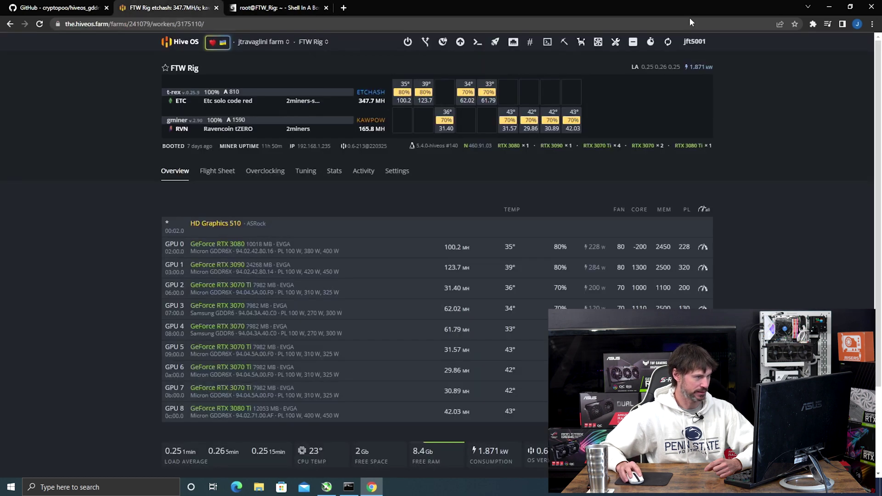
Check the FTW Rig's GPU memory temperatures, showing 90° for the RTX 3080 and RTX 3090.
mouse_move(510, 259)
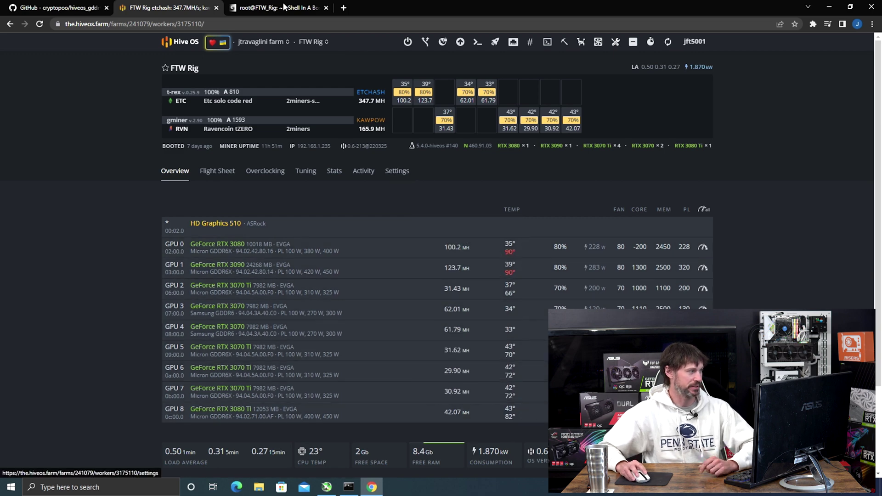
click(281, 44)
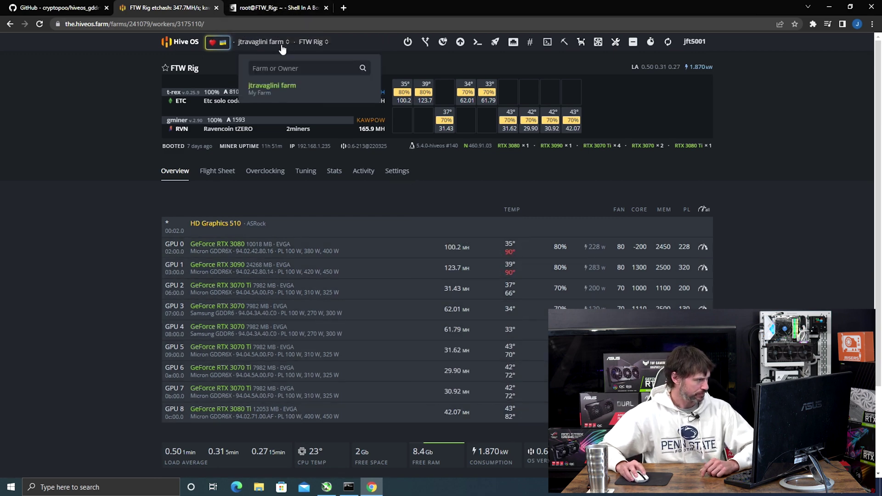
click(319, 43)
scroll(331, 92, up, 3)
click(326, 87)
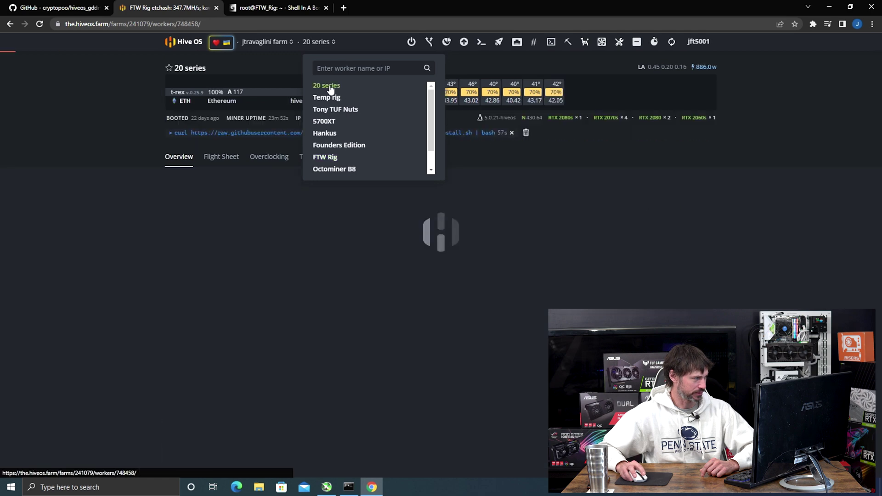
click(669, 42)
scroll(508, 309, down, 2)
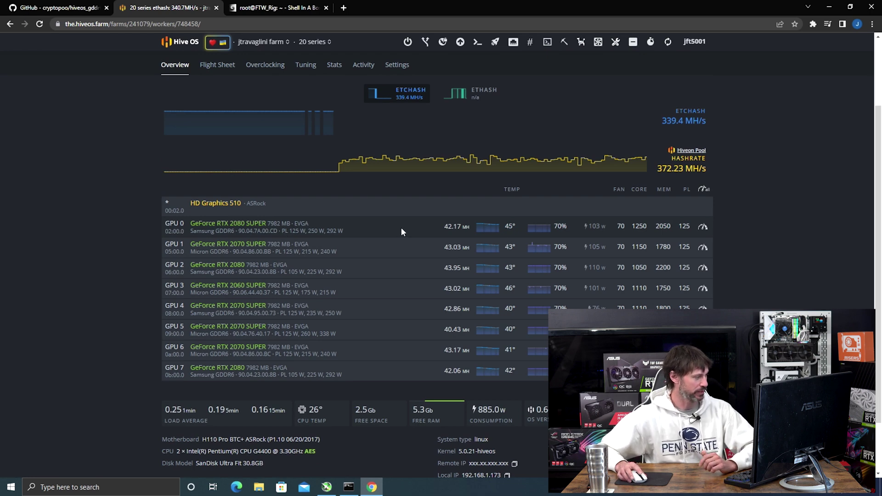
click(668, 43)
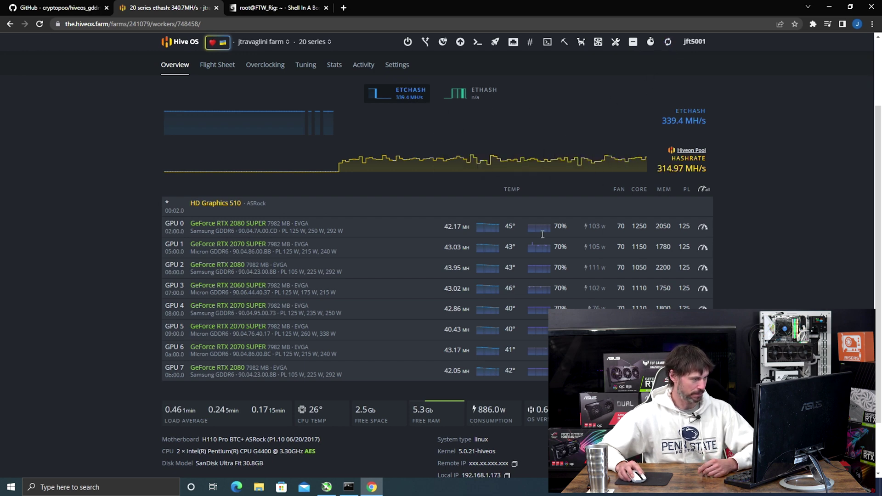
scroll(377, 306, up, 2)
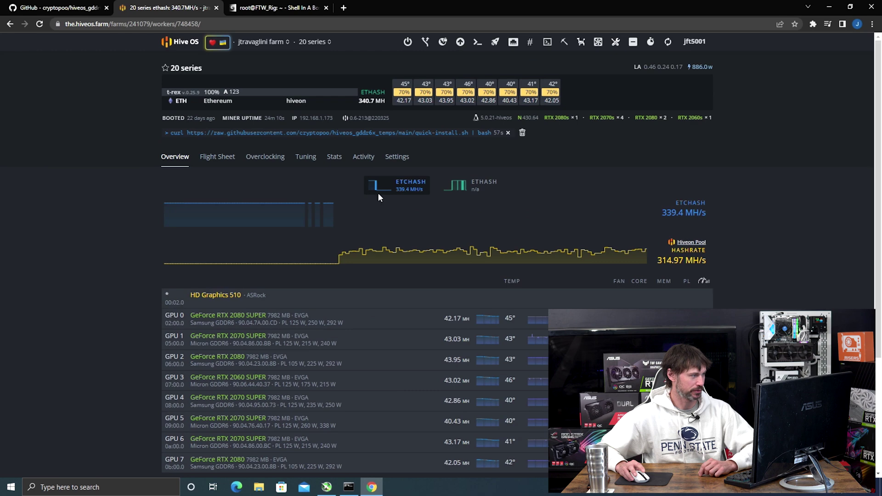
click(313, 42)
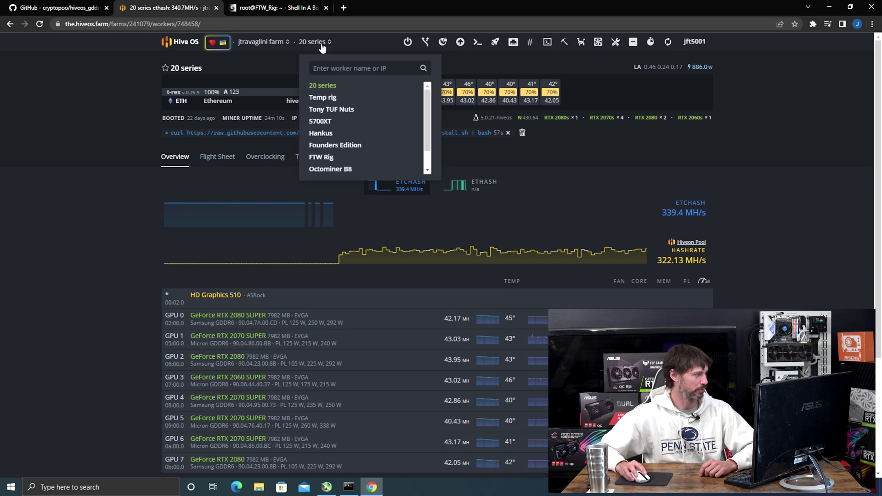
click(329, 158)
scroll(515, 258, down, 2)
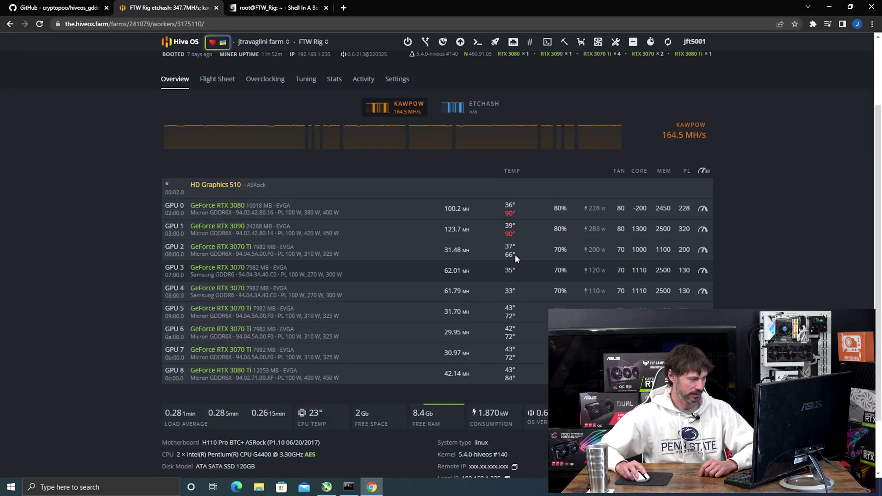